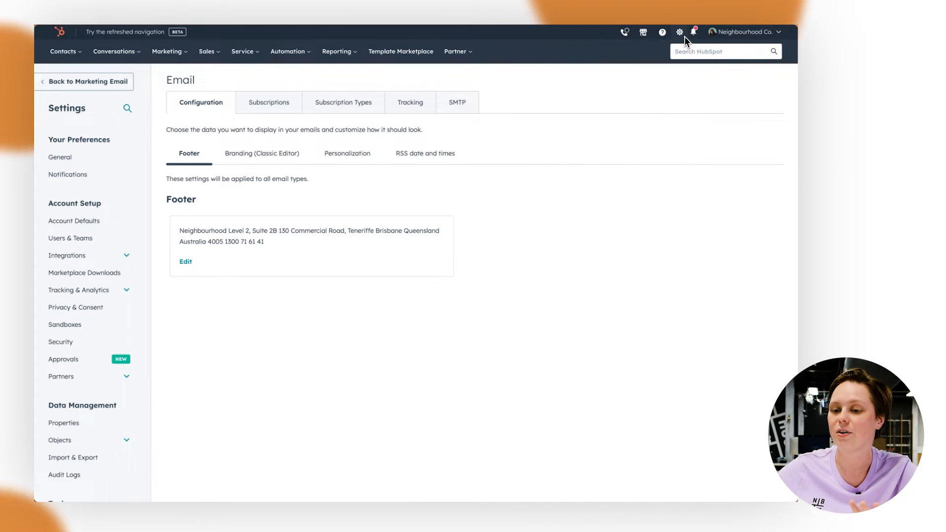
- Open the property settings and switch the listed object to Deal properties
{"action": "scroll", "coordinate": [89, 360], "scroll_direction": "down", "scroll_amount": 2}
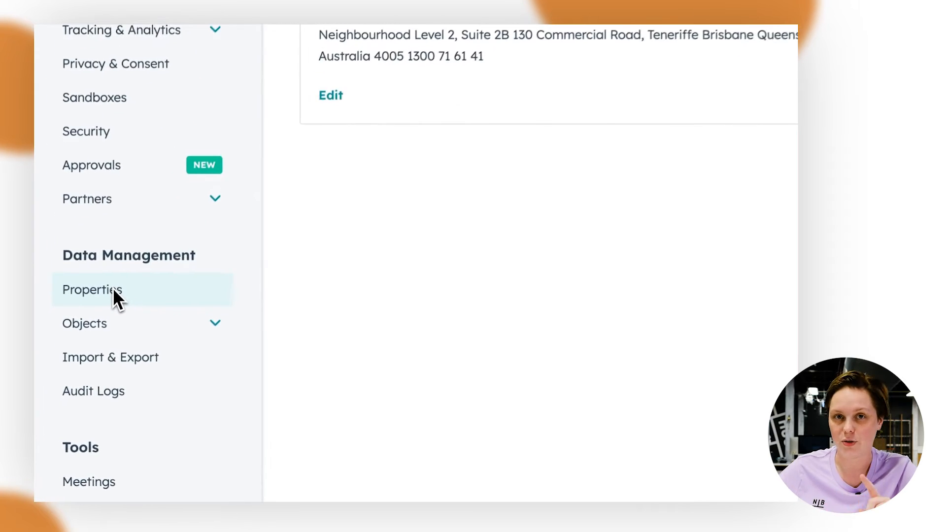
{"action": "left_click", "coordinate": [98, 323]}
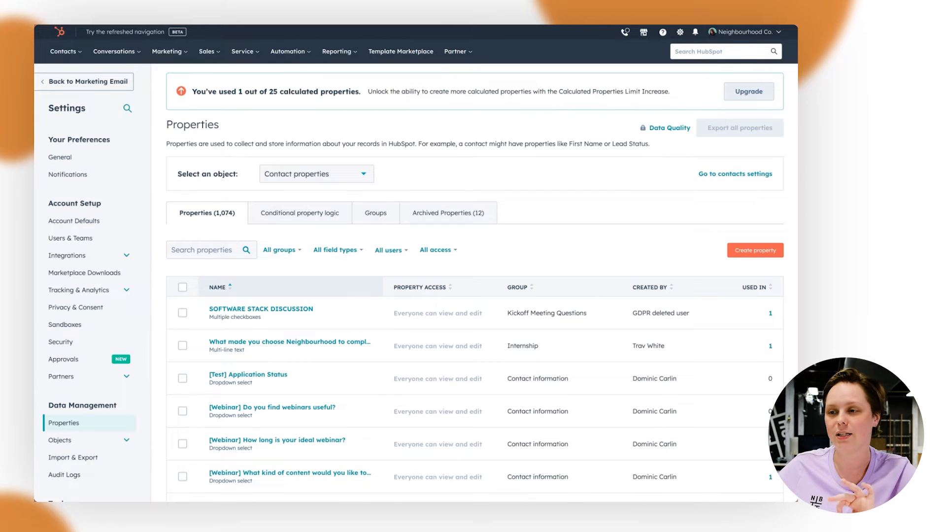
{"action": "left_click", "coordinate": [315, 173]}
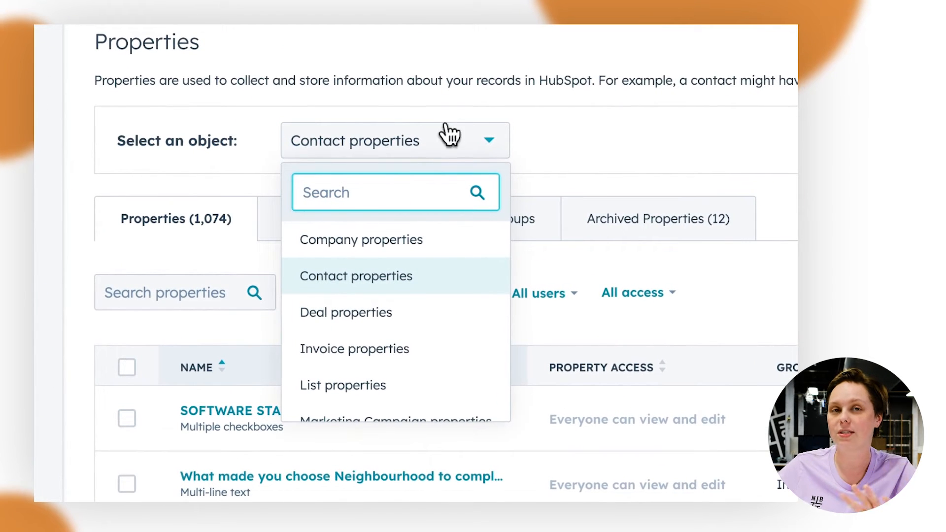
{"action": "left_click", "coordinate": [384, 312]}
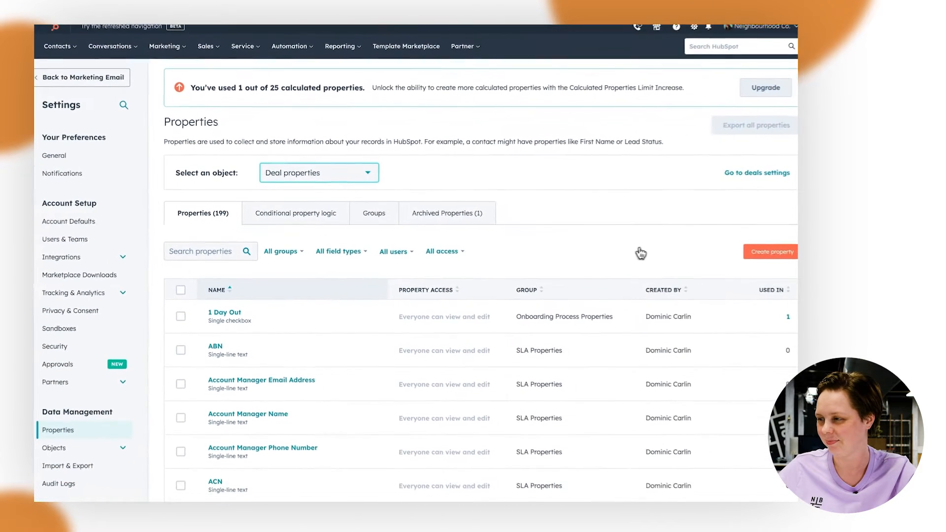
- Search the deal properties for "create" and view the description of the Create Date property
{"action": "scroll", "coordinate": [650, 200], "scroll_direction": "down", "scroll_amount": 3}
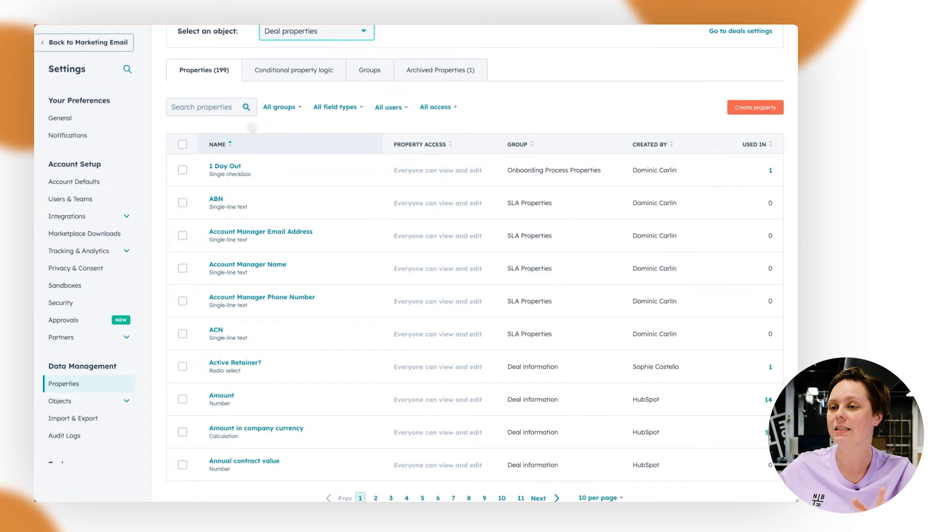
{"action": "left_click", "coordinate": [215, 107]}
{"action": "type", "text": "crea"}
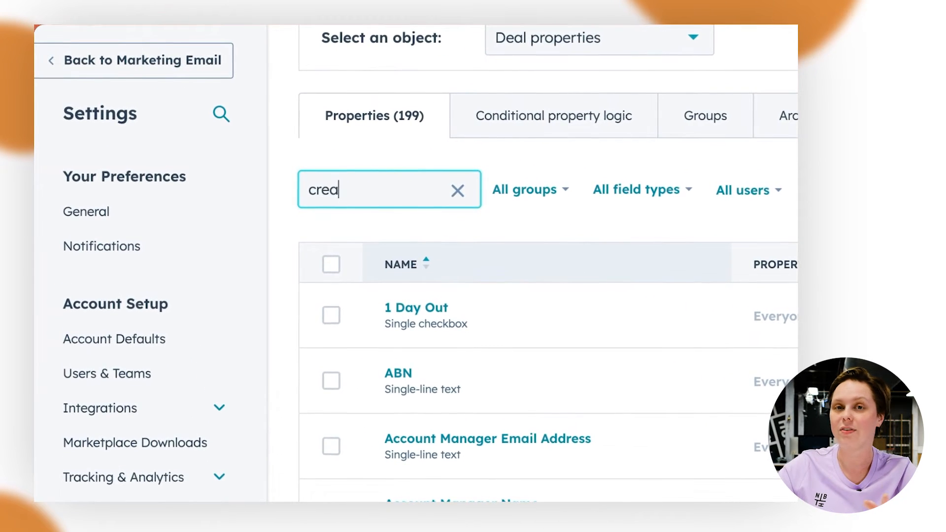
{"action": "type", "text": "te"}
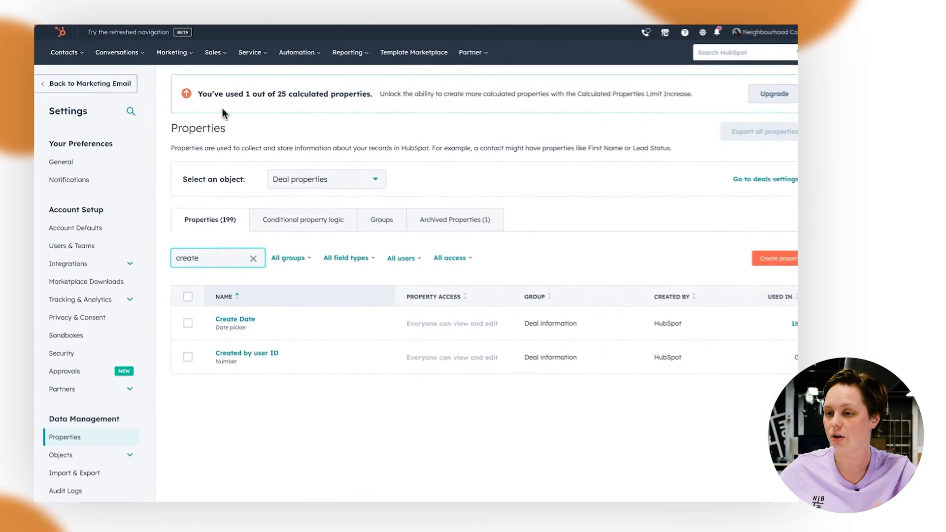
{"action": "mouse_move", "coordinate": [242, 322]}
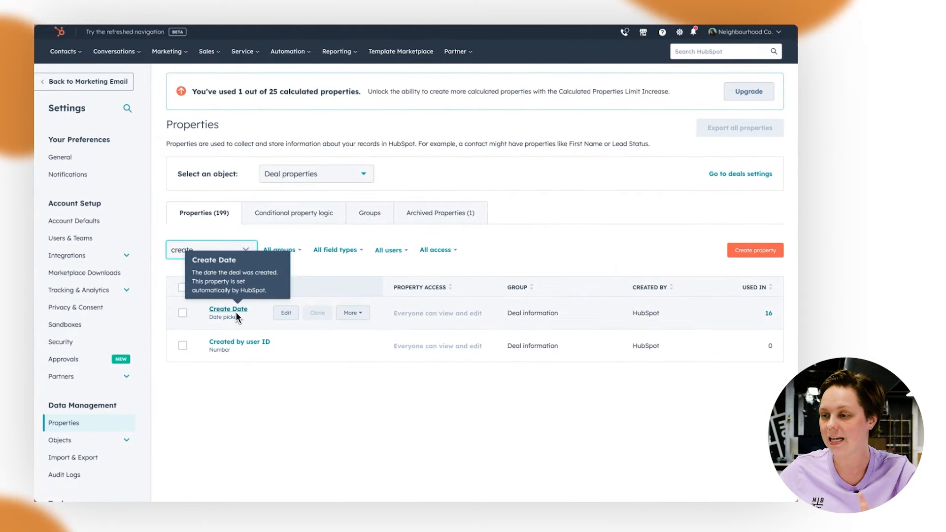
- Search the deal properties for "close", view the Close Date property's description, and clear the search
{"action": "left_click", "coordinate": [246, 249]}
{"action": "type", "text": "close"}
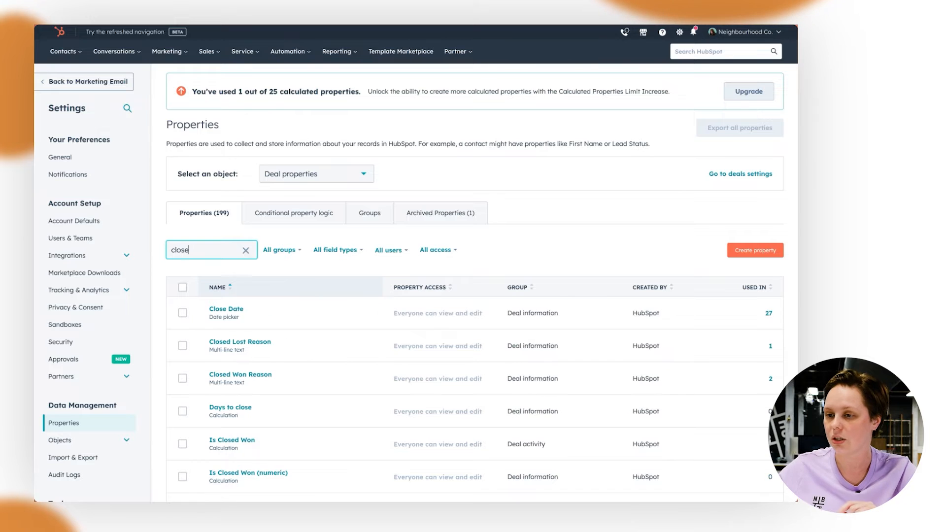
{"action": "mouse_move", "coordinate": [240, 315]}
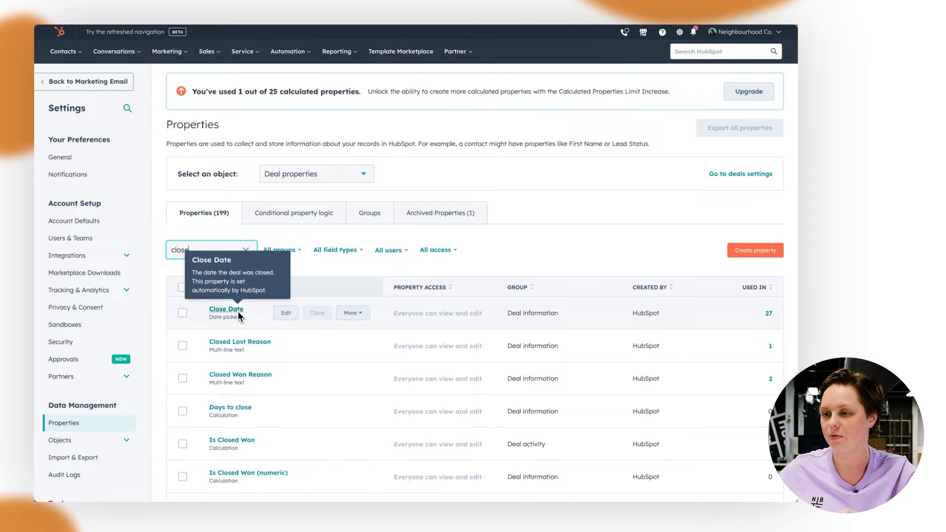
{"action": "left_click", "coordinate": [247, 250]}
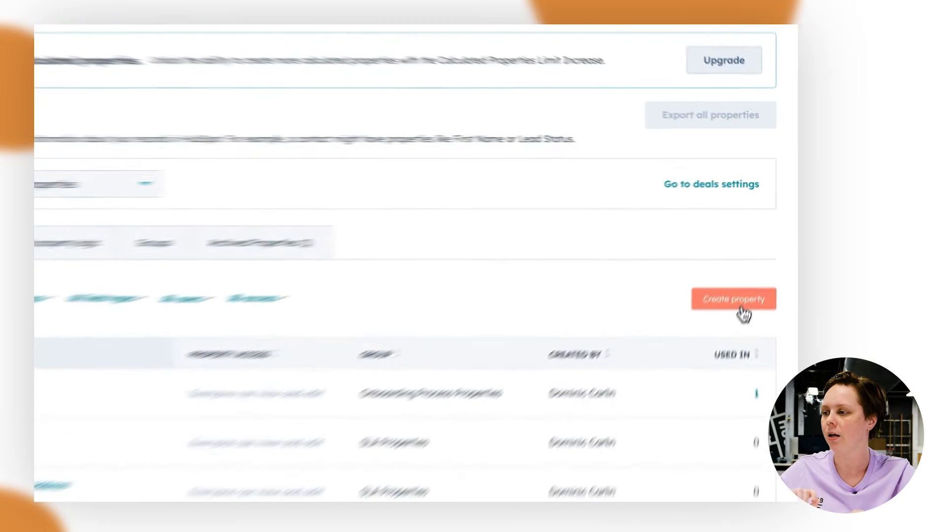
- Start a new deal property in the Deal information group, labelled "Time between Create Date and Closed Date"
{"action": "left_click", "coordinate": [742, 301]}
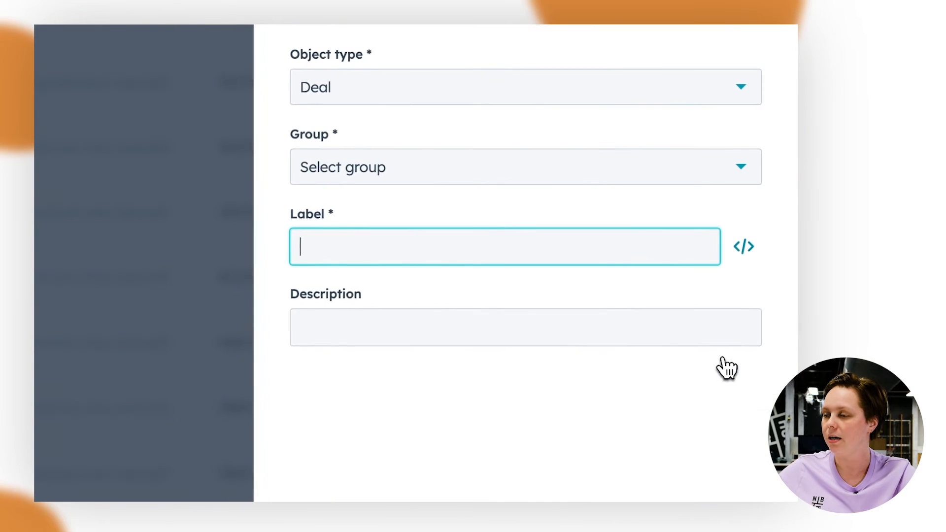
{"action": "left_click", "coordinate": [568, 174]}
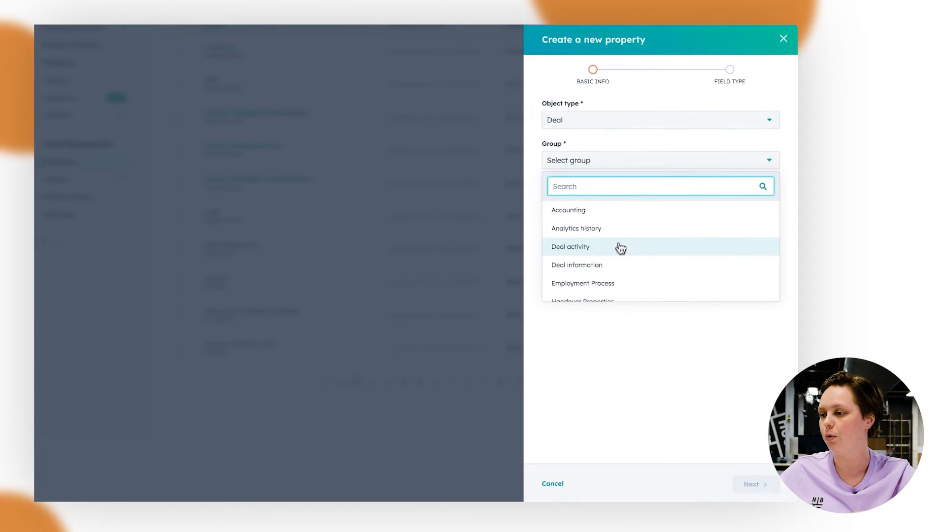
{"action": "left_click", "coordinate": [614, 264]}
{"action": "left_click", "coordinate": [565, 196]}
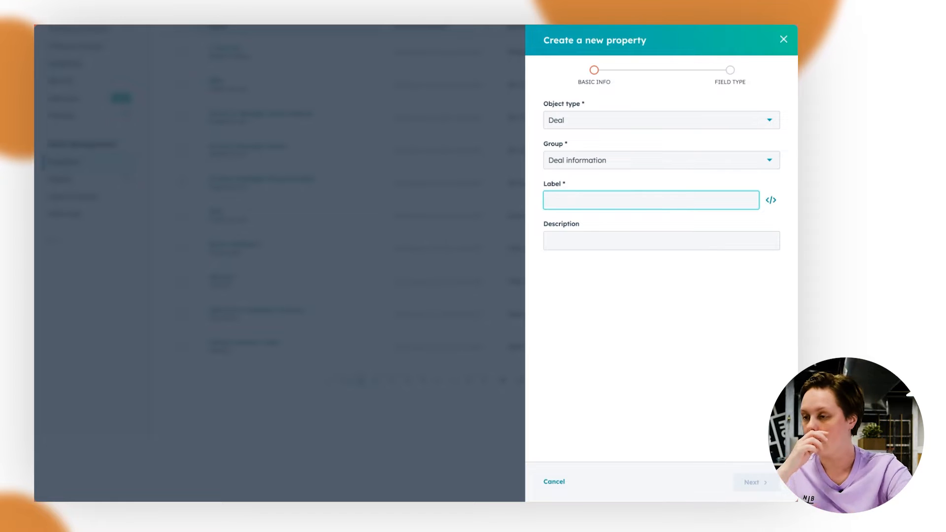
{"action": "type", "text": "Time between Create Date and Closed Date"}
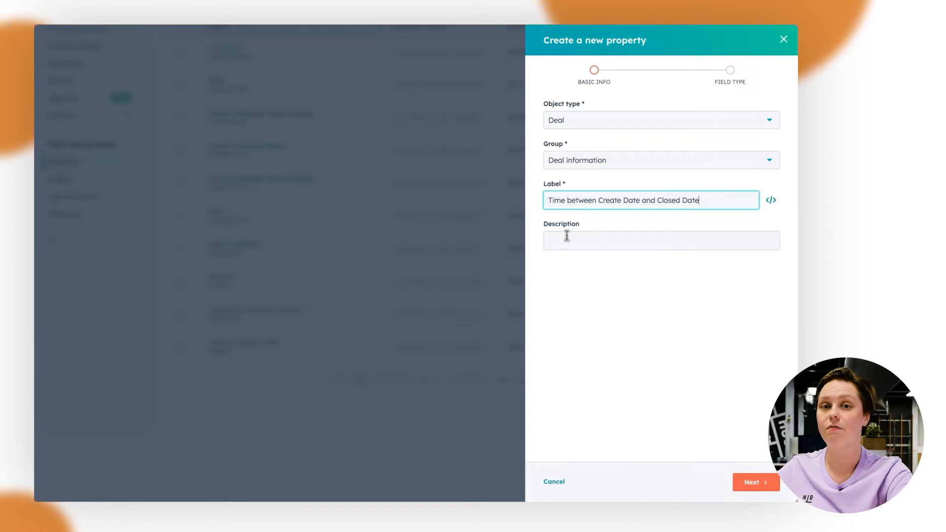
- Enter the description "Calculated Field between Create Date and Closed Date" and proceed to the field type stage
{"action": "left_click", "coordinate": [569, 240]}
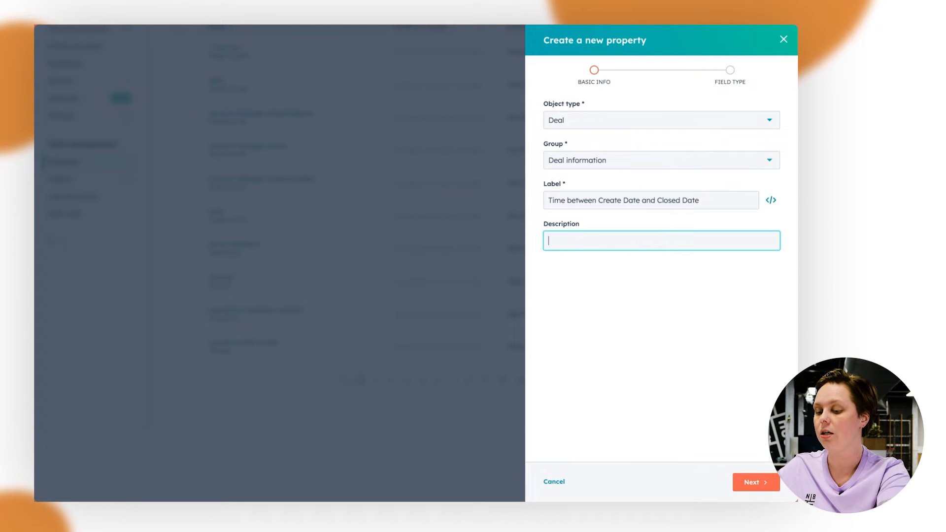
{"action": "type", "text": "Calcuat"}
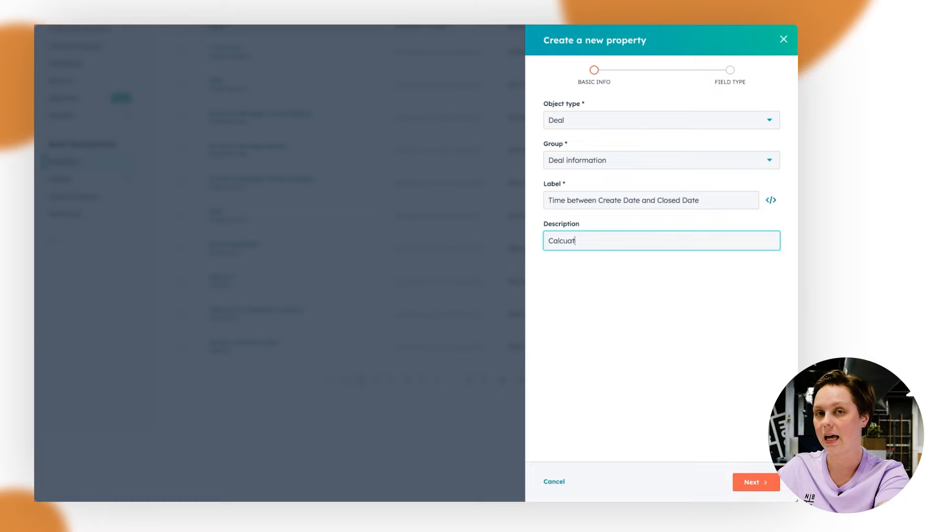
{"action": "type", "text": "ed Field"}
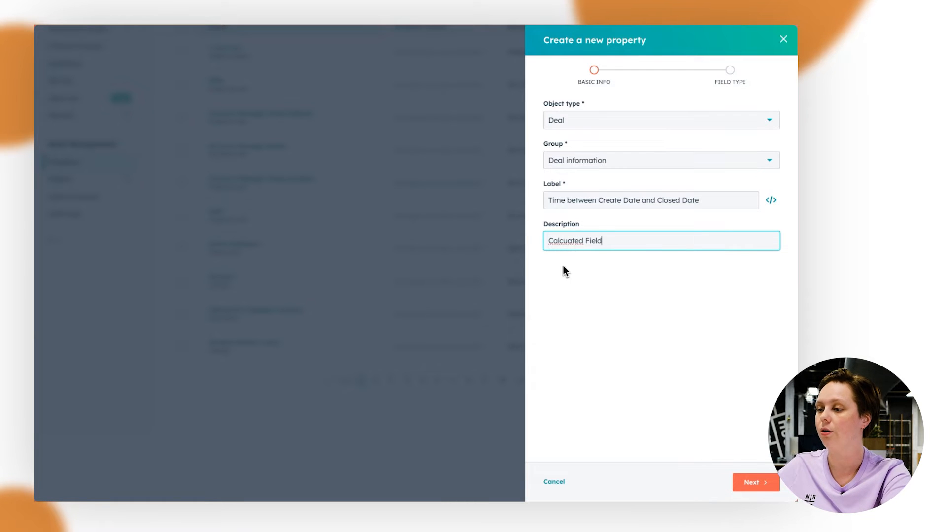
{"action": "right_click", "coordinate": [575, 241]}
{"action": "left_click", "coordinate": [586, 249]}
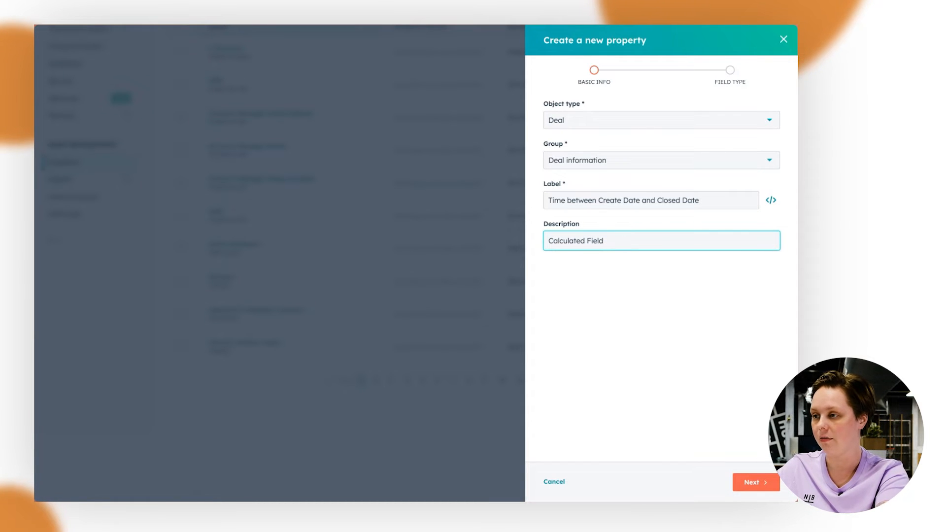
{"action": "type", "text": "betwe"}
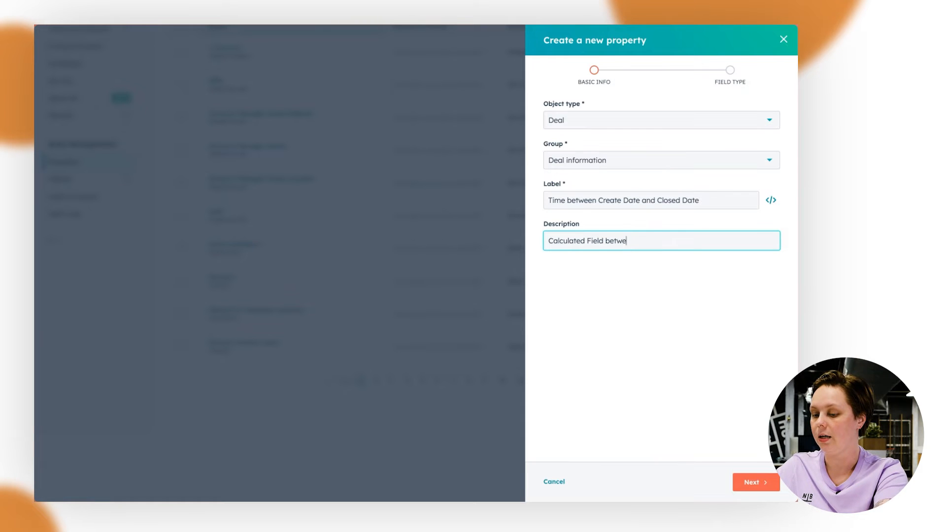
{"action": "type", "text": "en Create Date and Closed Date"}
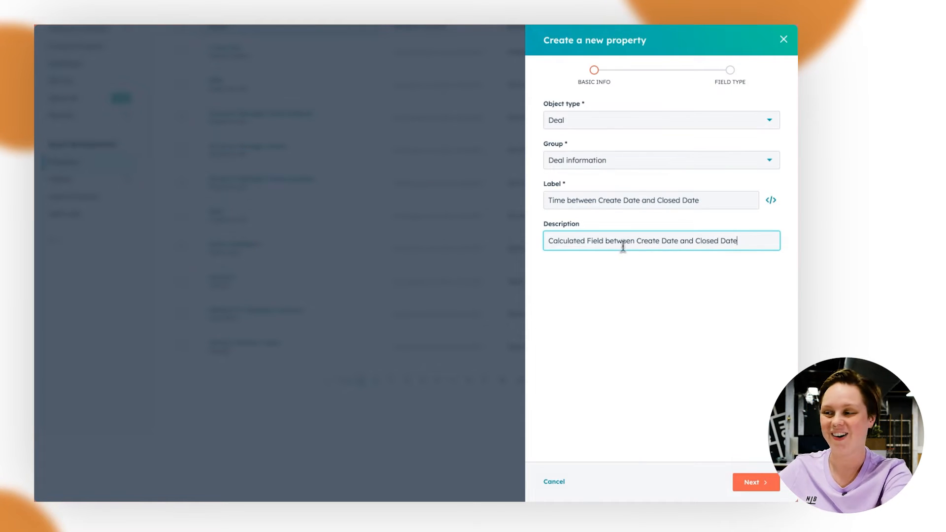
{"action": "left_click", "coordinate": [756, 481]}
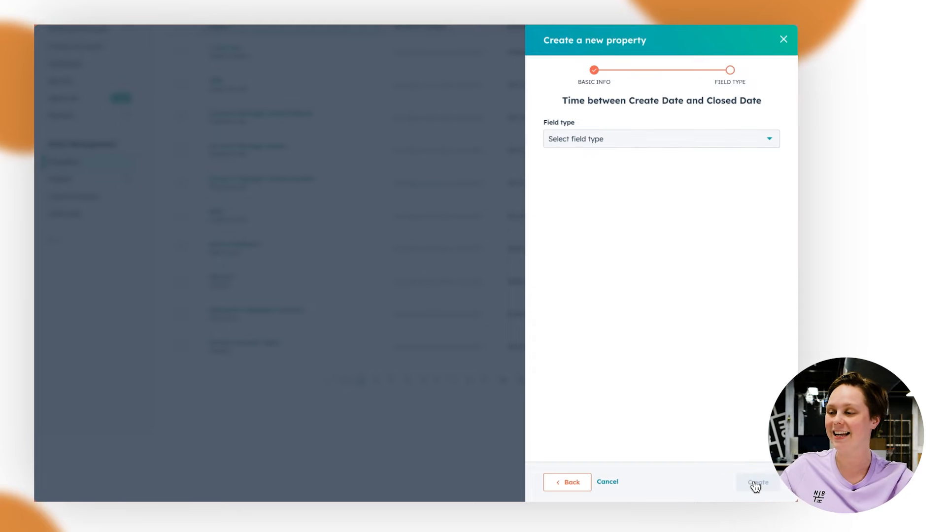
- Set the new property's field type to Calculation and open its calculation builder
{"action": "left_click", "coordinate": [635, 141]}
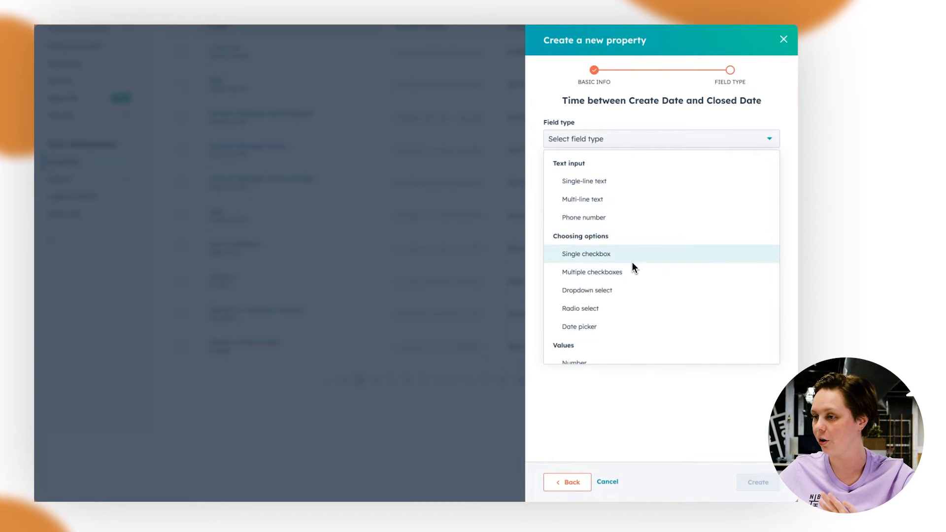
{"action": "scroll", "coordinate": [616, 246], "scroll_direction": "down", "scroll_amount": 1}
{"action": "scroll", "coordinate": [615, 261], "scroll_direction": "down", "scroll_amount": 2}
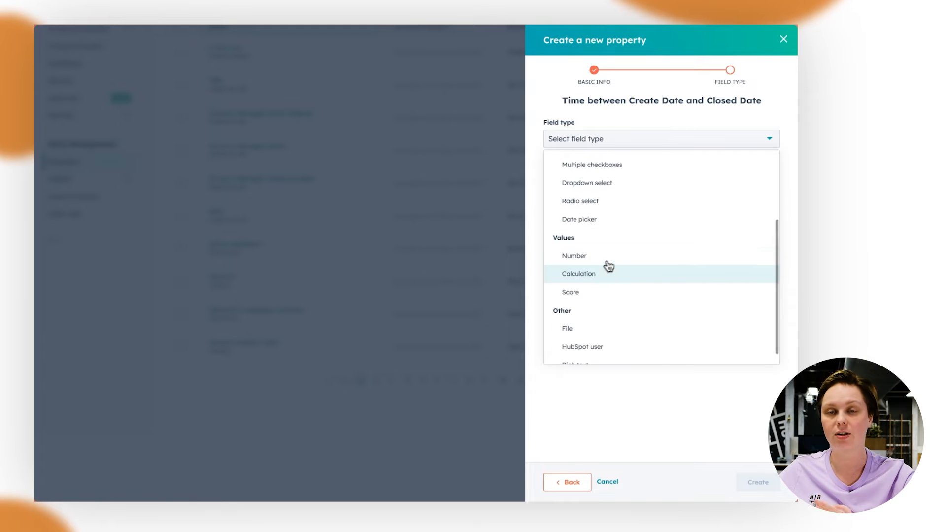
{"action": "left_click", "coordinate": [594, 275]}
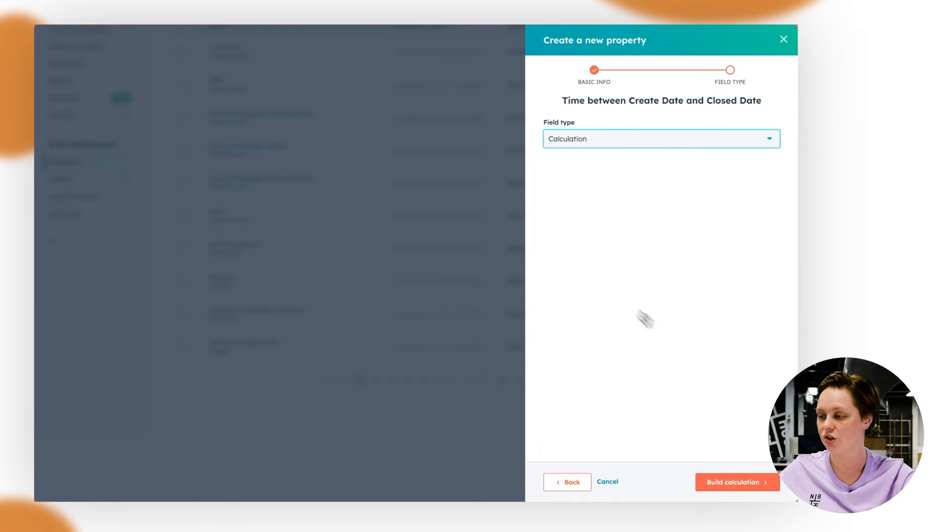
{"action": "left_click", "coordinate": [727, 484]}
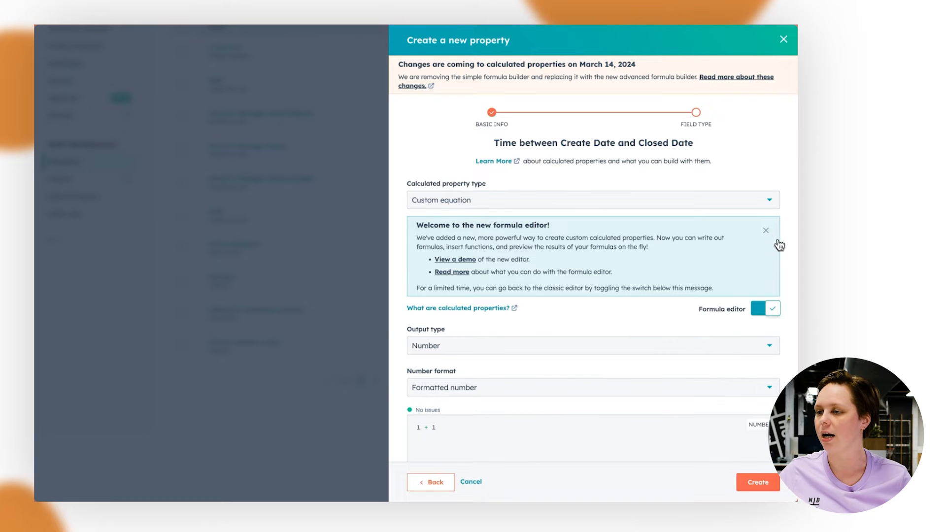
- Dismiss the formula editor welcome notice and set the calculated property type to Time between
{"action": "left_click", "coordinate": [766, 230]}
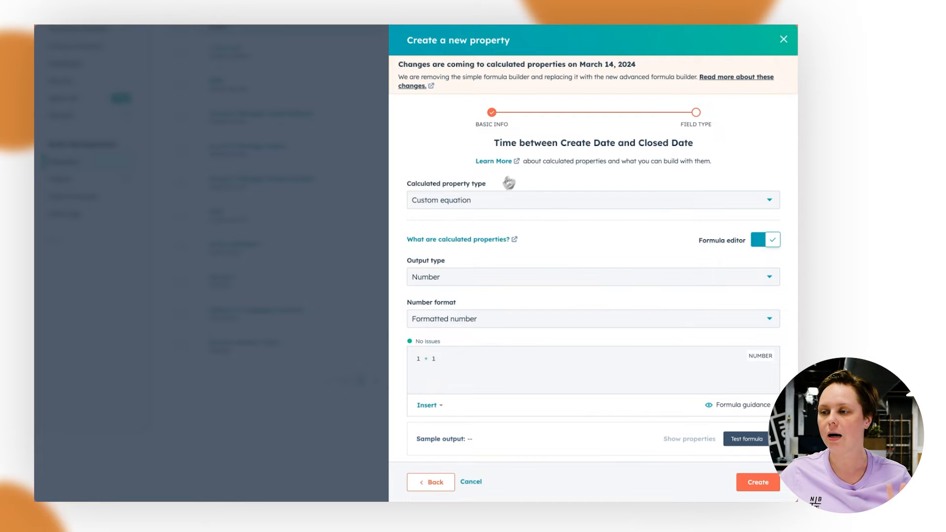
{"action": "left_click", "coordinate": [487, 201]}
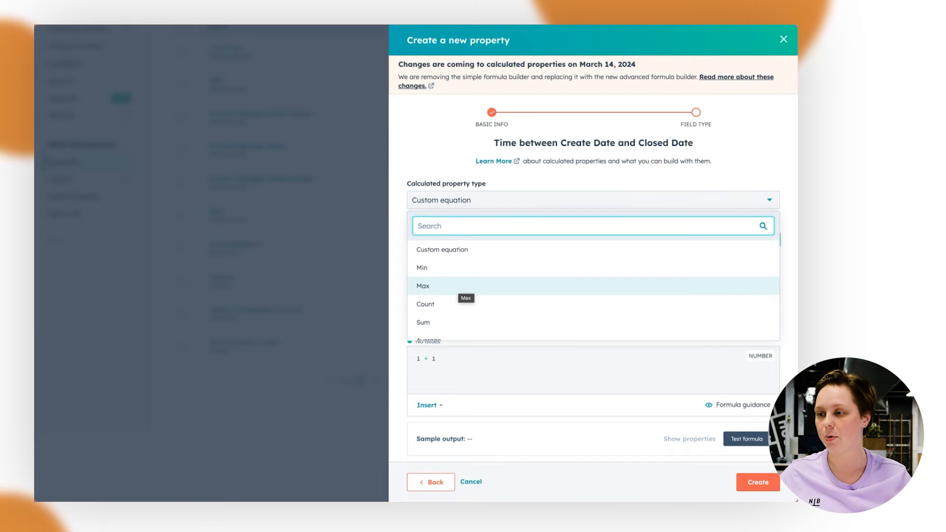
{"action": "scroll", "coordinate": [460, 286], "scroll_direction": "down", "scroll_amount": 1}
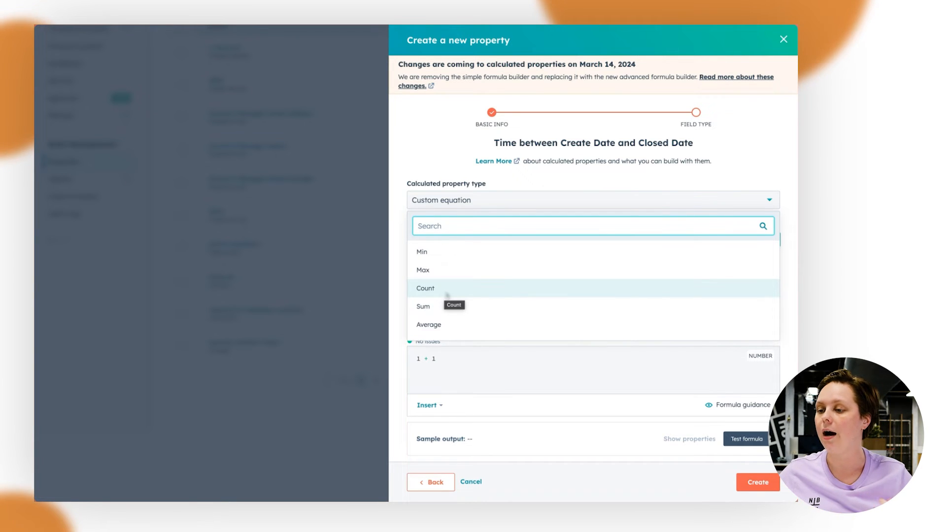
{"action": "scroll", "coordinate": [463, 281], "scroll_direction": "down", "scroll_amount": 1}
{"action": "scroll", "coordinate": [466, 298], "scroll_direction": "down", "scroll_amount": 2}
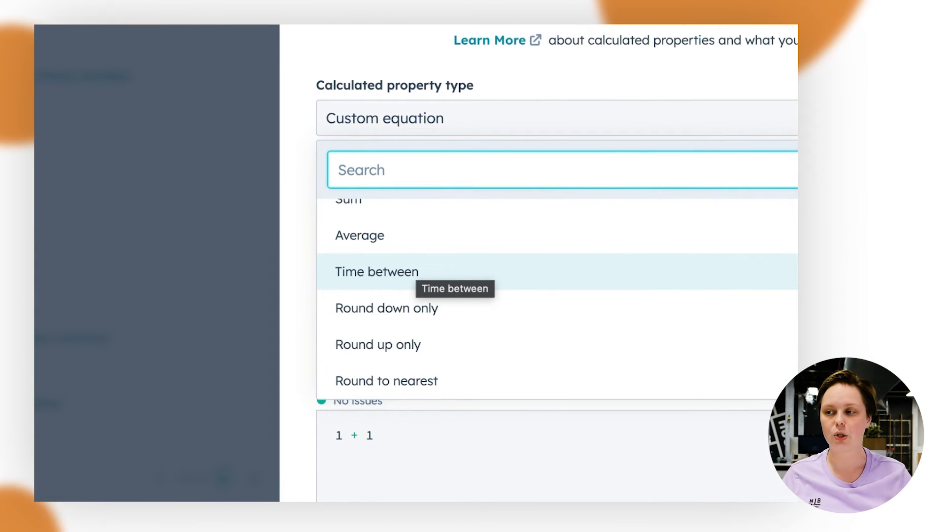
{"action": "left_click", "coordinate": [419, 273]}
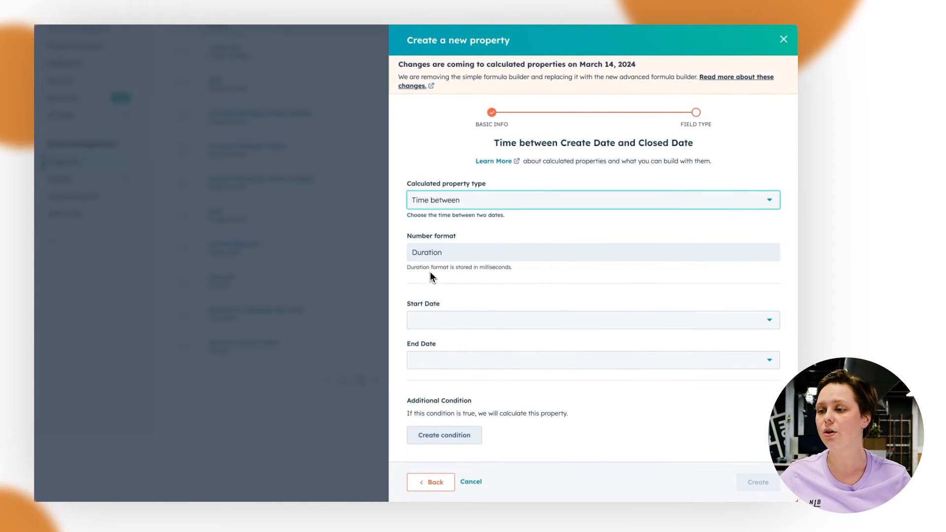
{"action": "triple_click", "coordinate": [461, 267]}
{"action": "left_click", "coordinate": [462, 268]}
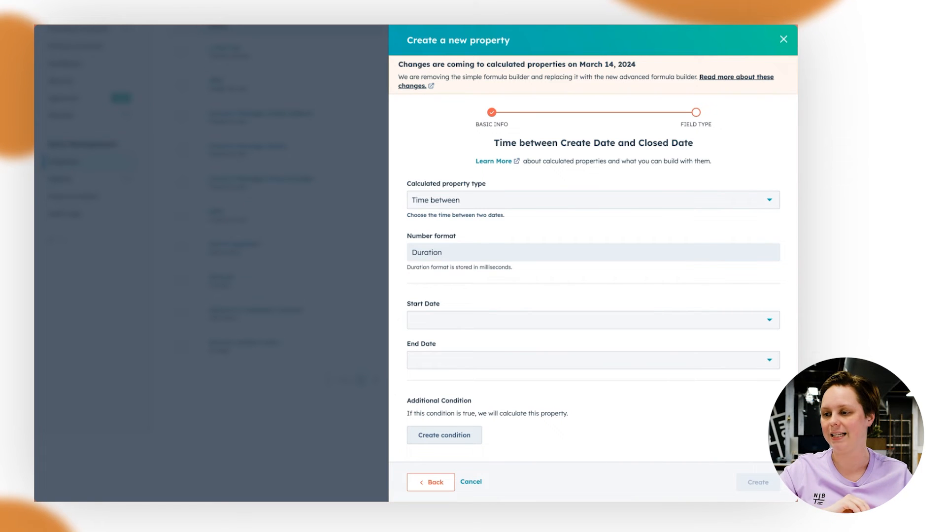
- Set the calculation's start date to Create Date and its end date to Close Date
{"action": "scroll", "coordinate": [581, 283], "scroll_direction": "down", "scroll_amount": 1}
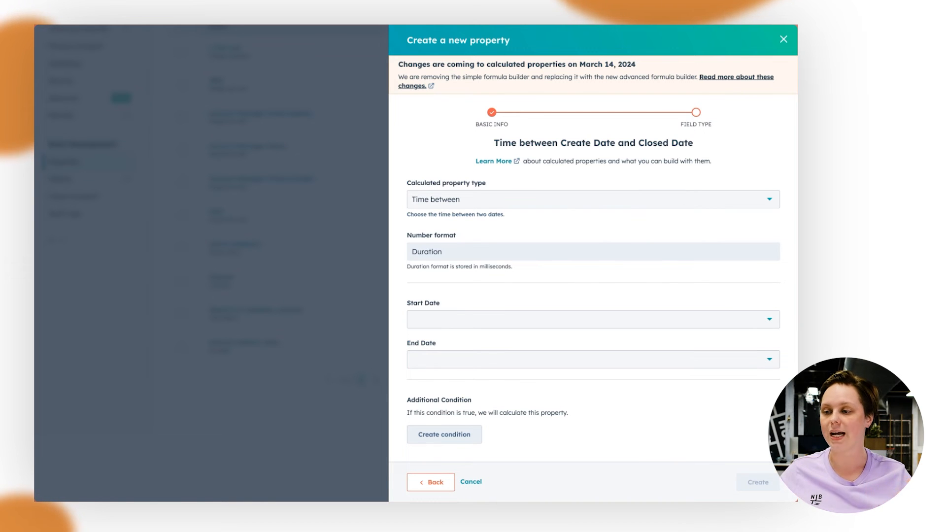
{"action": "left_click", "coordinate": [593, 320]}
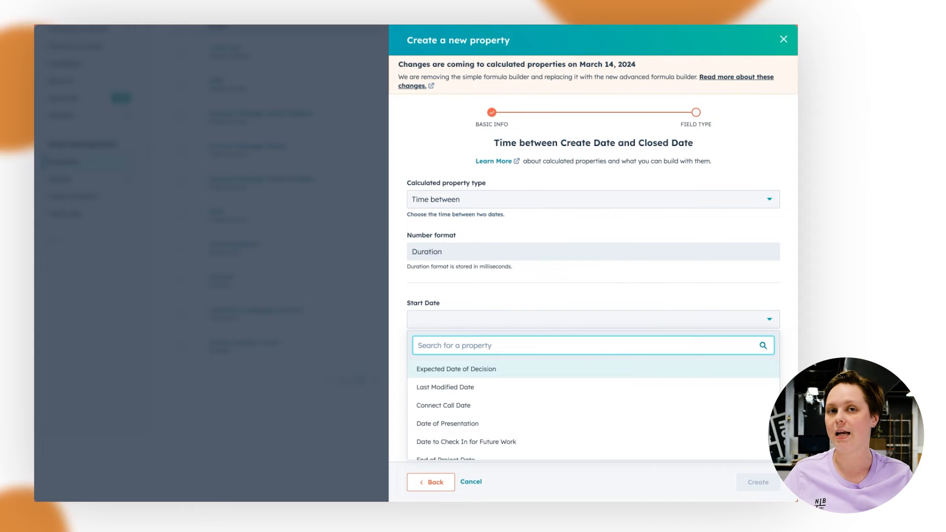
{"action": "type", "text": "create"}
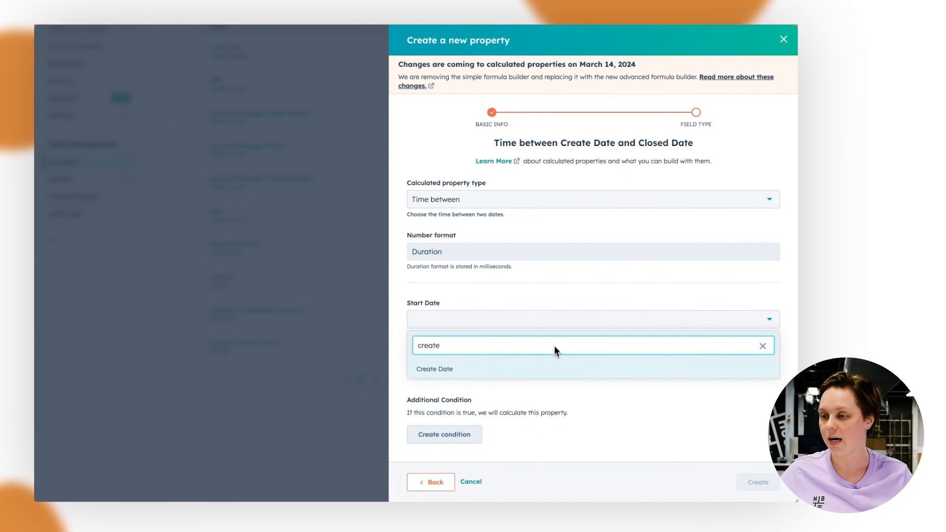
{"action": "left_click", "coordinate": [550, 368]}
{"action": "left_click", "coordinate": [529, 360]}
{"action": "type", "text": "close"}
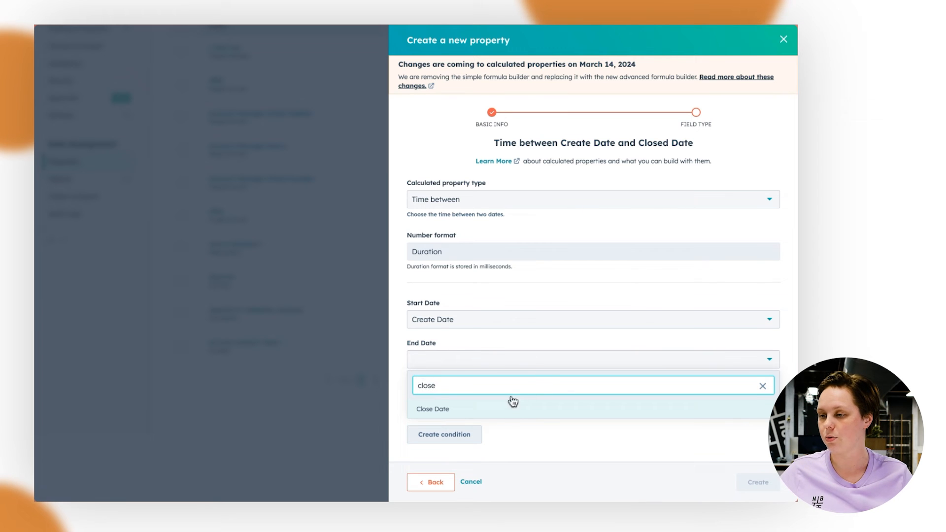
{"action": "left_click", "coordinate": [513, 403]}
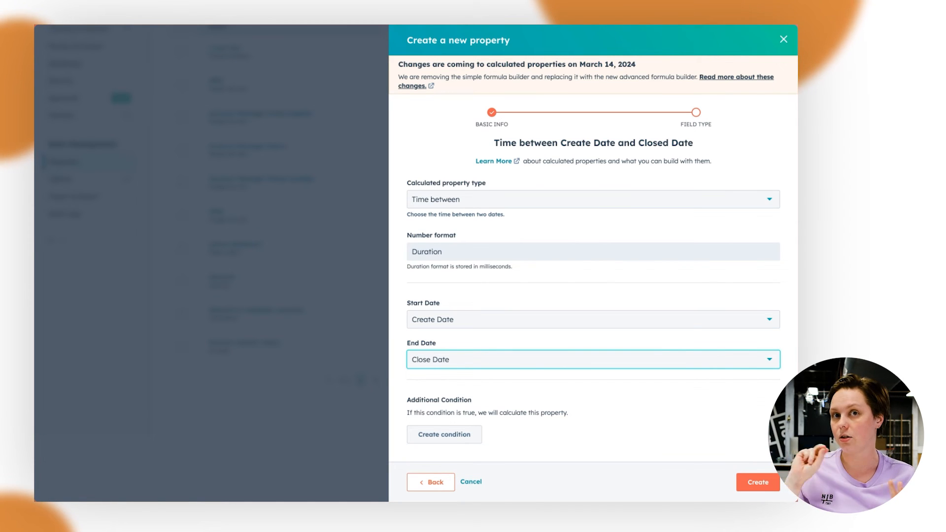
- Add an additional condition to the calculation and choose Deal Stage as the property it checks
{"action": "left_click", "coordinate": [459, 435]}
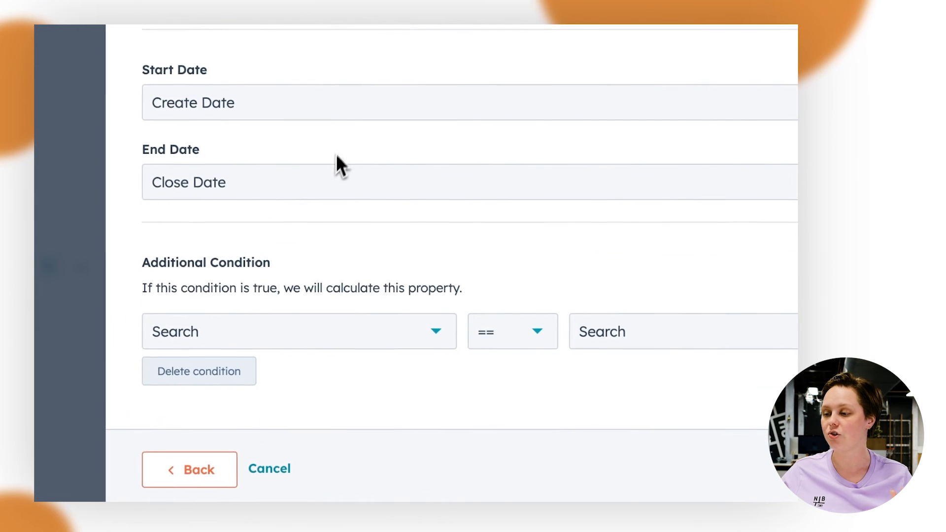
{"action": "left_click", "coordinate": [377, 322]}
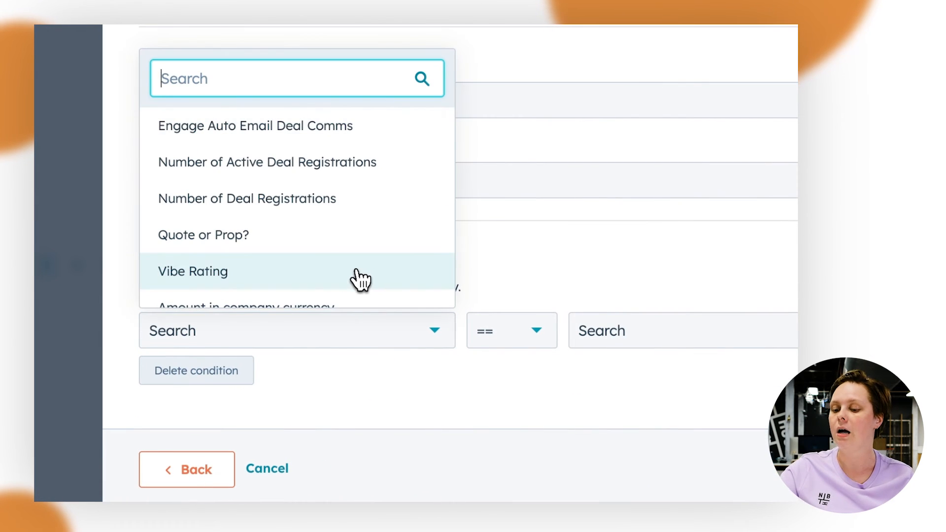
{"action": "type", "text": "deal "}
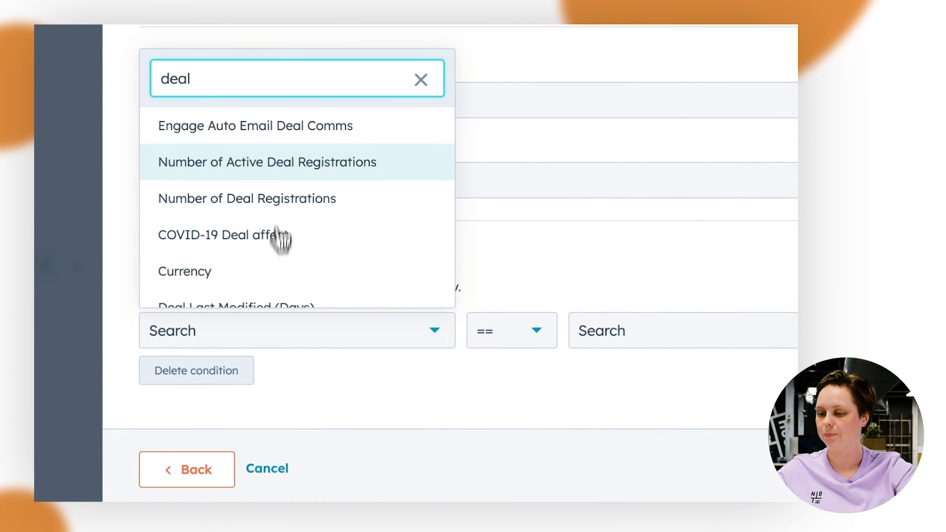
{"action": "type", "text": "stage"}
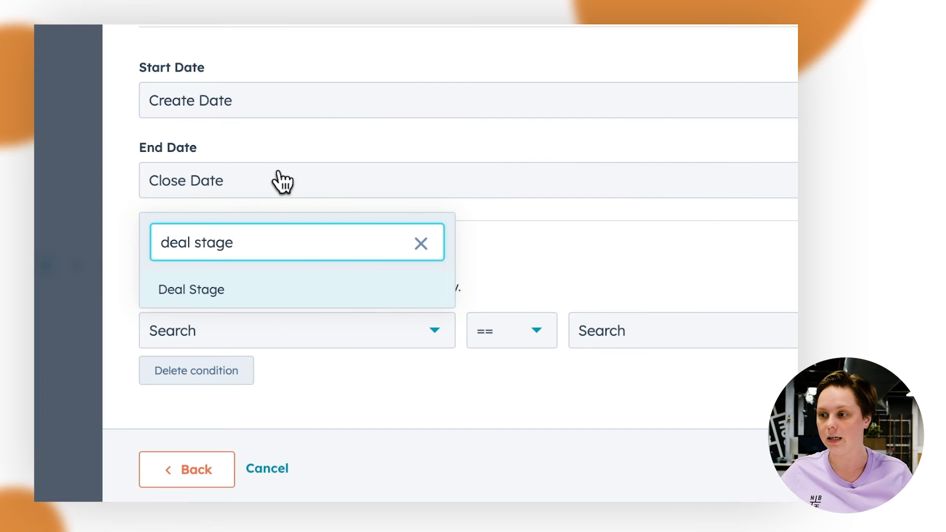
{"action": "left_click", "coordinate": [325, 296]}
- Set the condition's value to Closed Won (HubSpot Shared Selling Pipeline) and create the property
{"action": "left_click", "coordinate": [621, 340]}
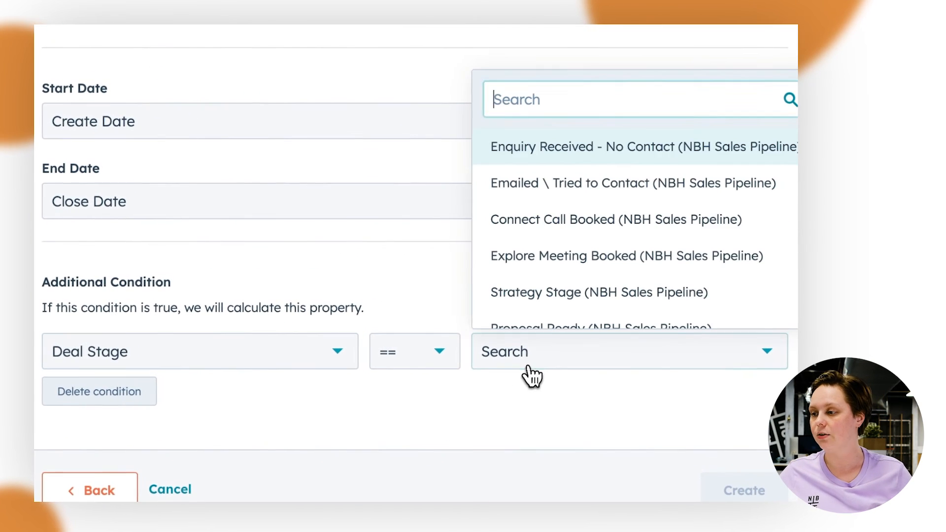
{"action": "type", "text": "closed"}
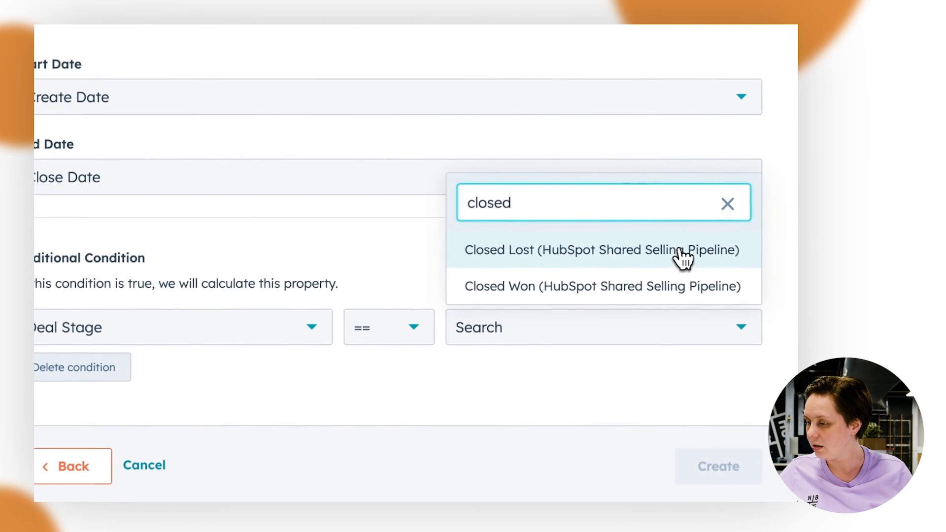
{"action": "left_click", "coordinate": [655, 286]}
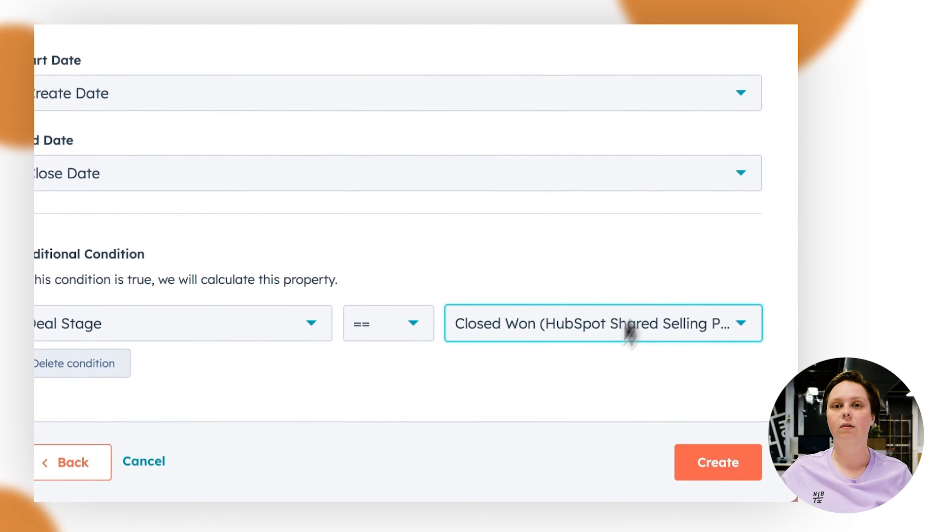
{"action": "left_click", "coordinate": [743, 470]}
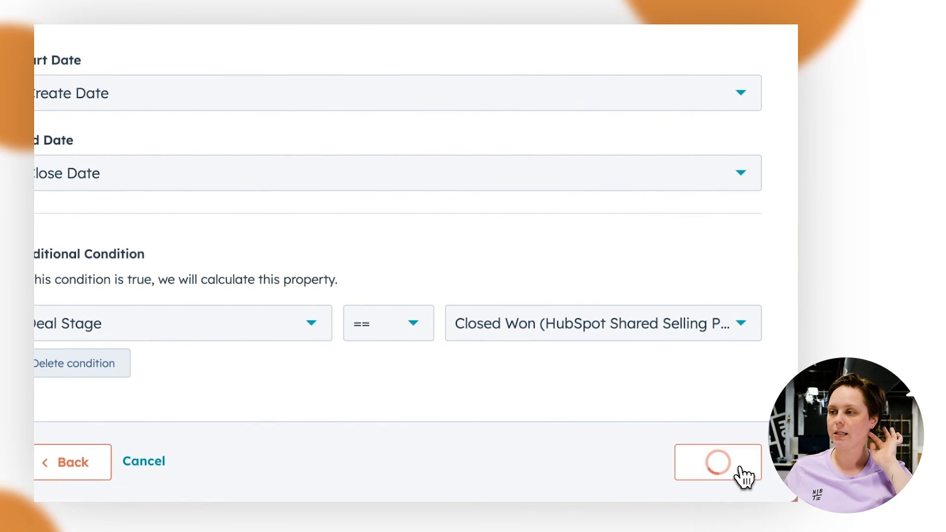